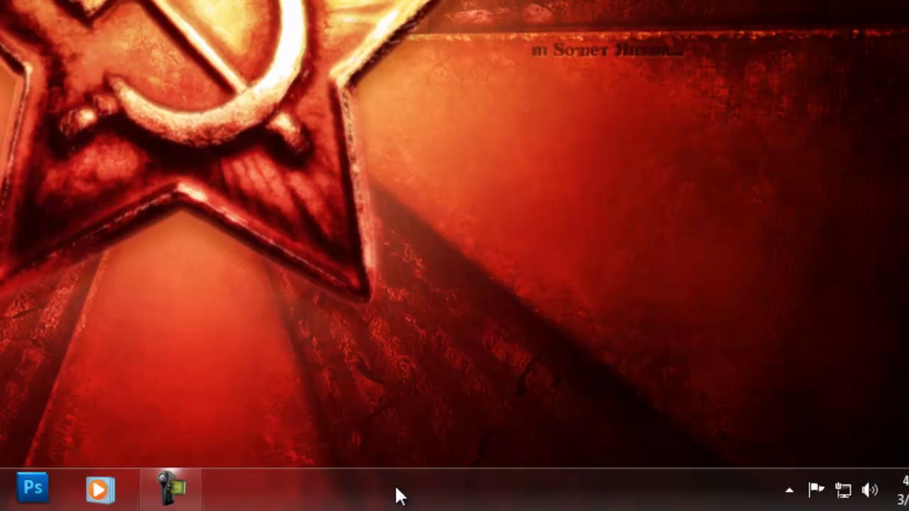
Start Task Manager from the taskbar's right-click menu and view the Applications tab.
right_click(581, 497)
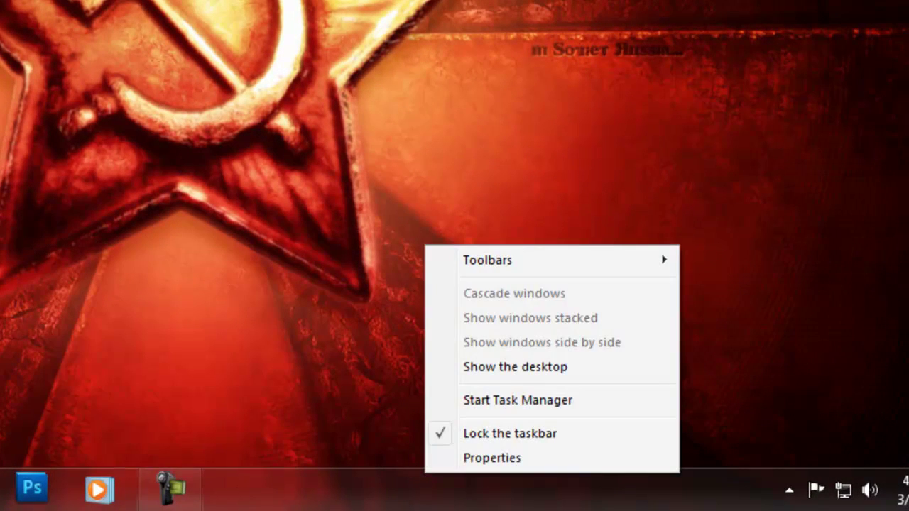
left_click(512, 401)
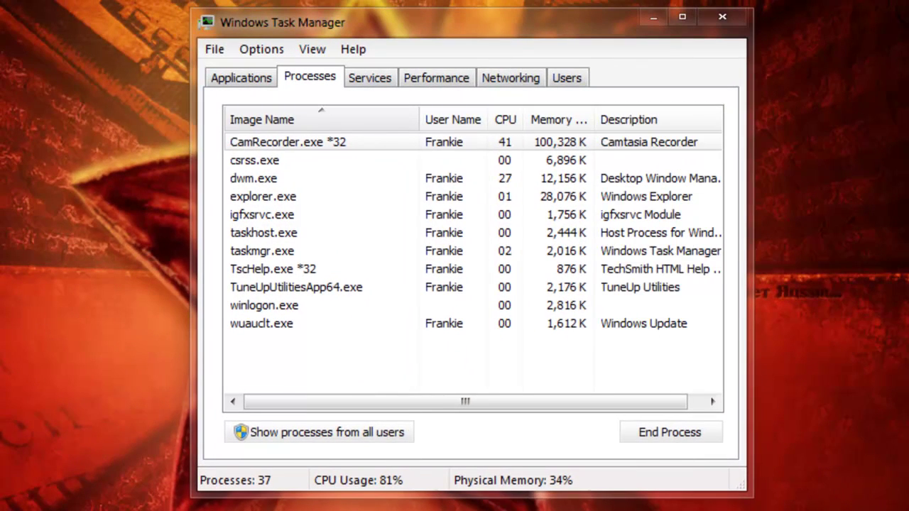
left_click(216, 80)
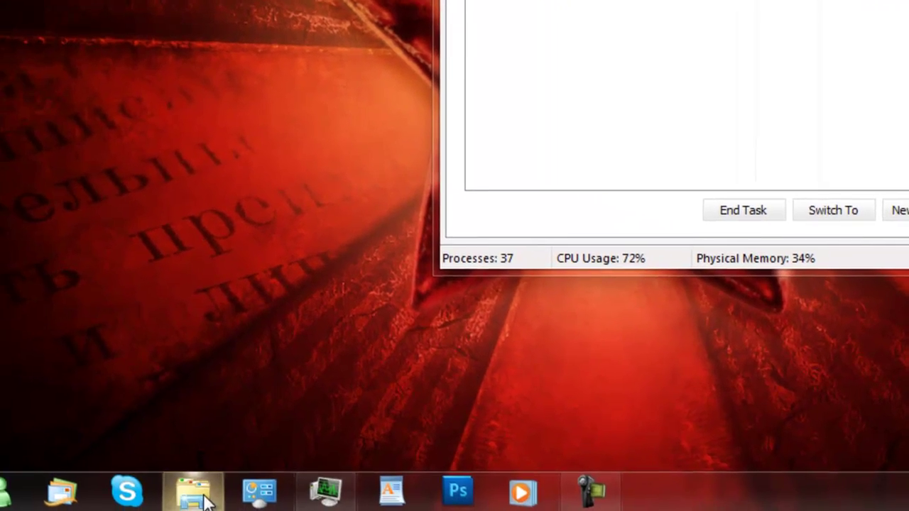
Open a Libraries window, then end the Libraries task from Task Manager's Applications list.
left_click(206, 501)
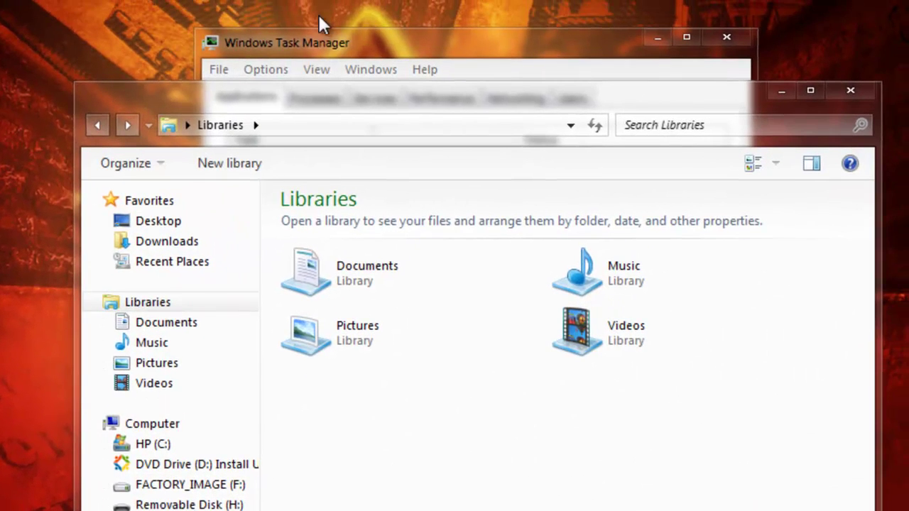
left_click(314, 32)
left_click(267, 163)
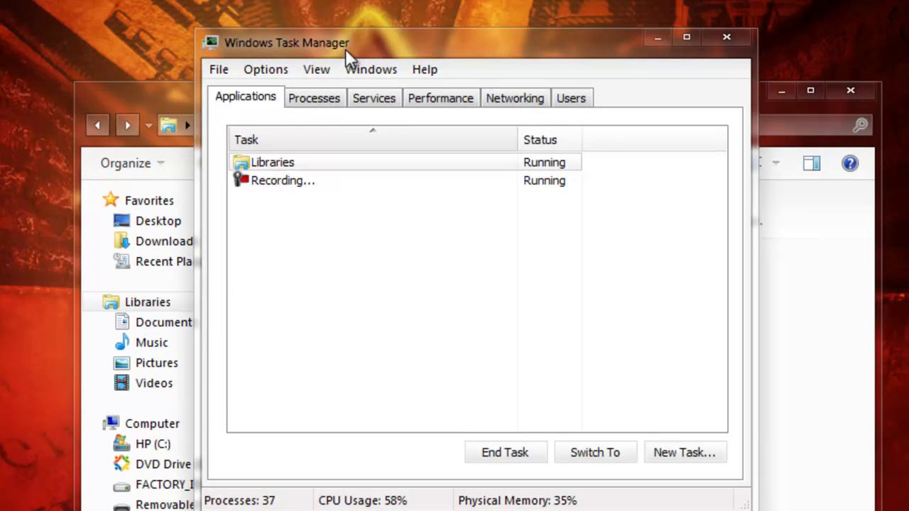
left_click_drag(359, 48, 381, 30)
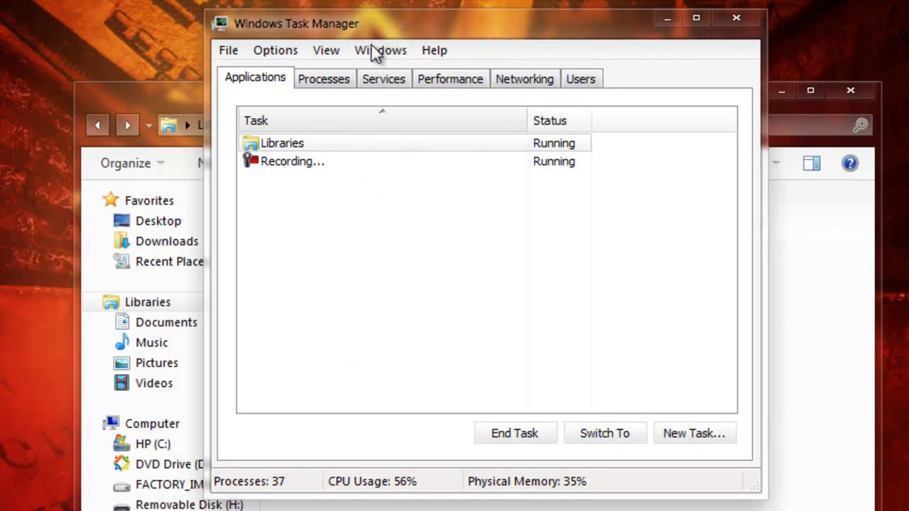
left_click(506, 432)
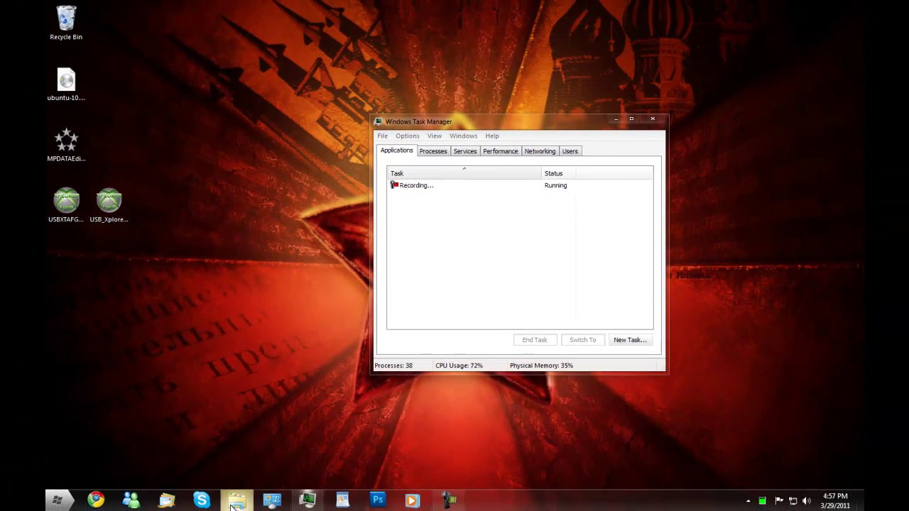
Reopen Libraries, switch to it from Task Manager, then reselect the Libraries task.
left_click(234, 501)
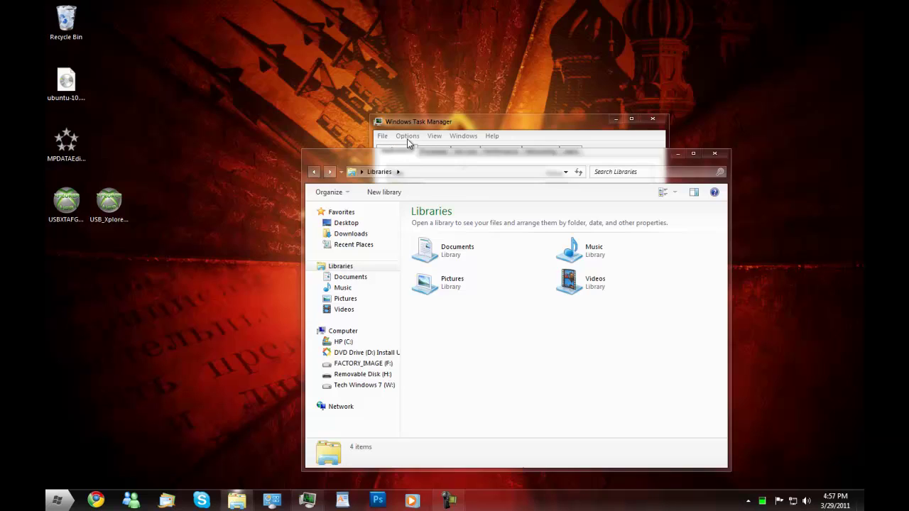
left_click(413, 124)
left_click(417, 185)
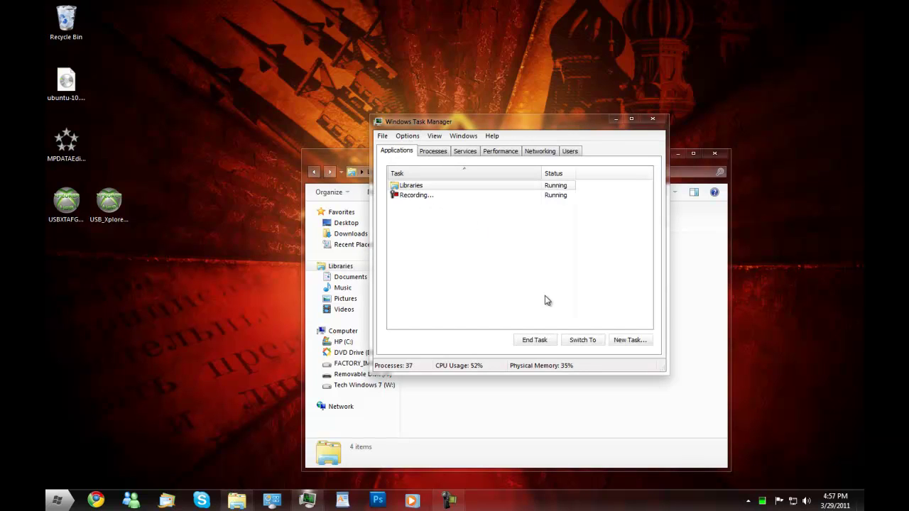
left_click(573, 341)
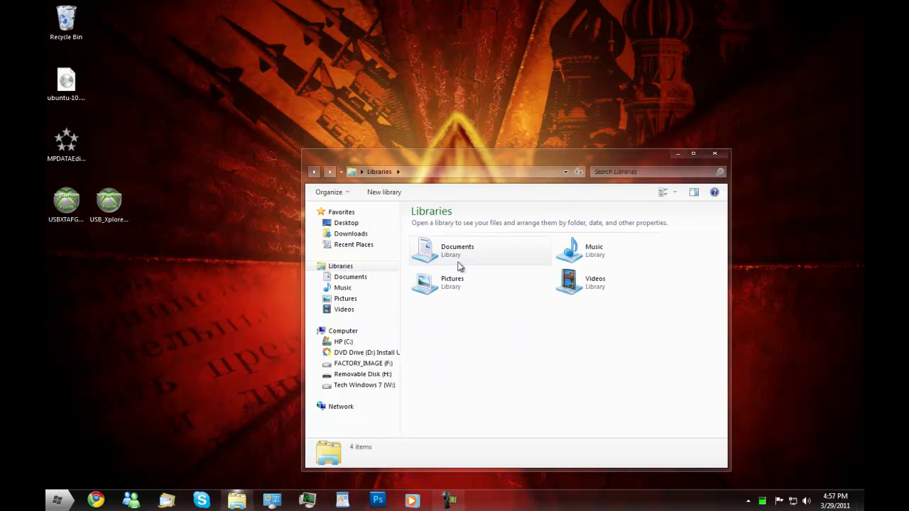
left_click_drag(372, 160, 346, 133)
left_click(306, 500)
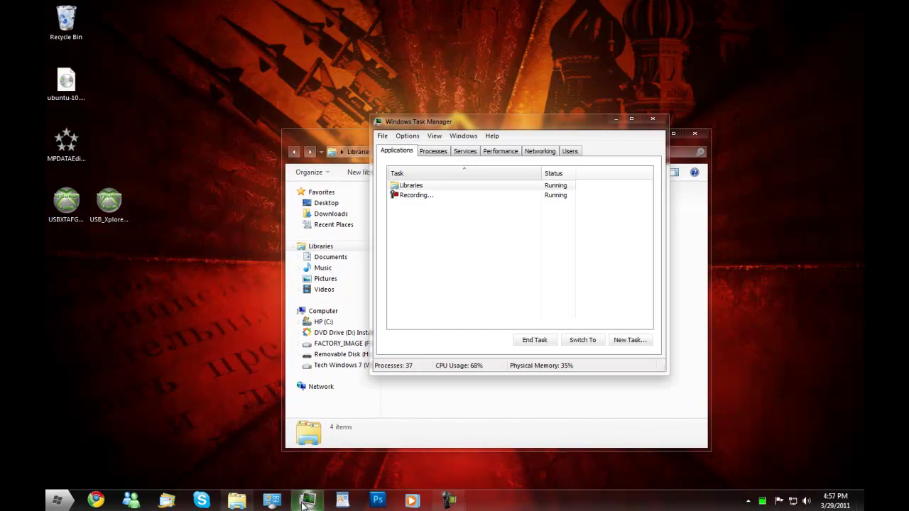
left_click(403, 186)
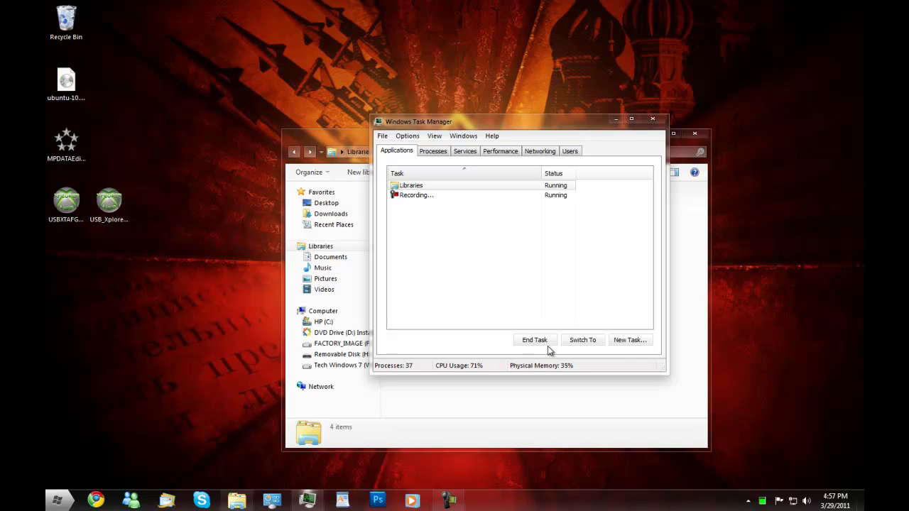
Run explorer.exe as a new task, then close the Libraries window it opens.
left_click(626, 346)
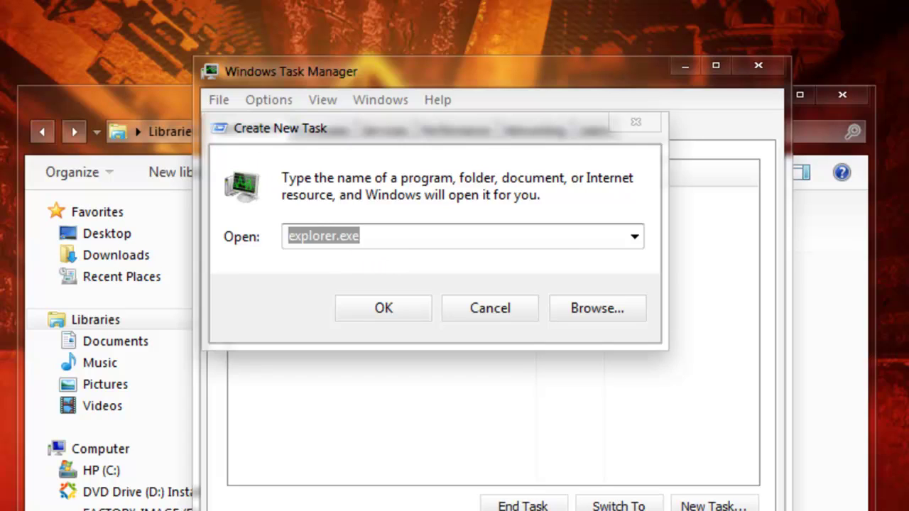
key("Return")
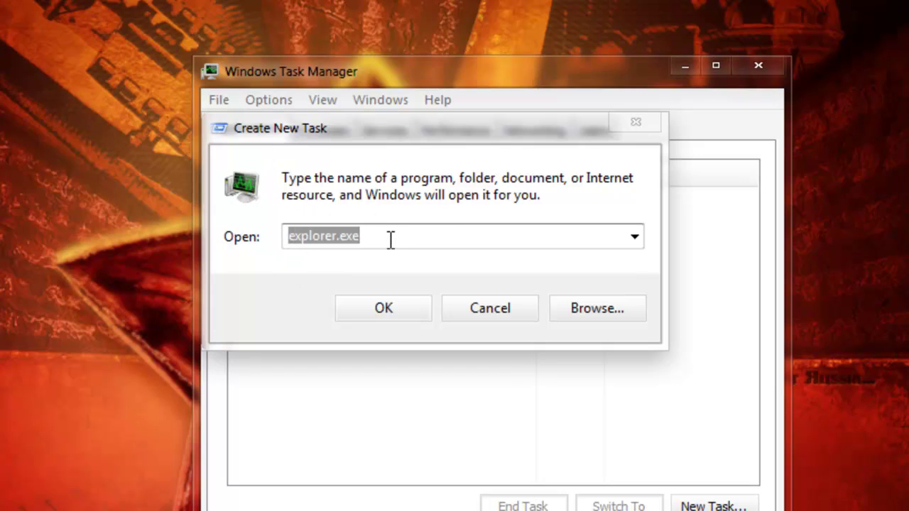
type("explor")
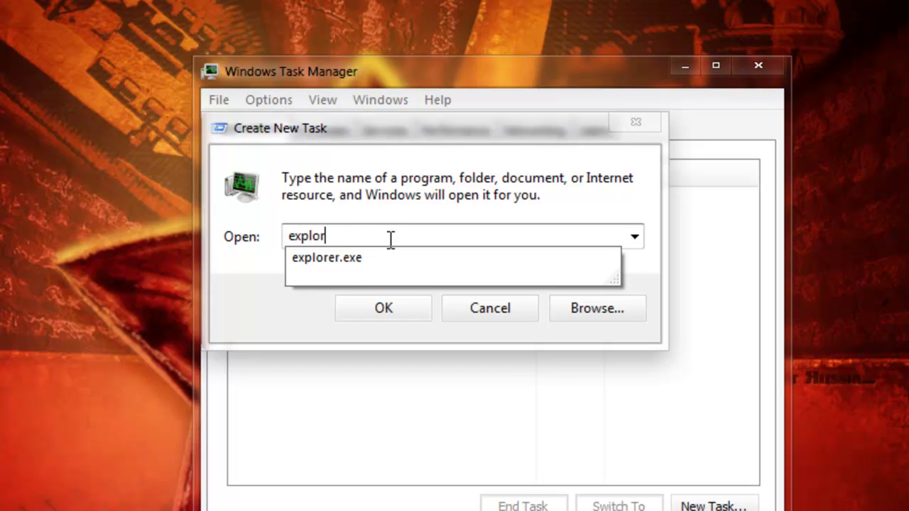
type("er.exe")
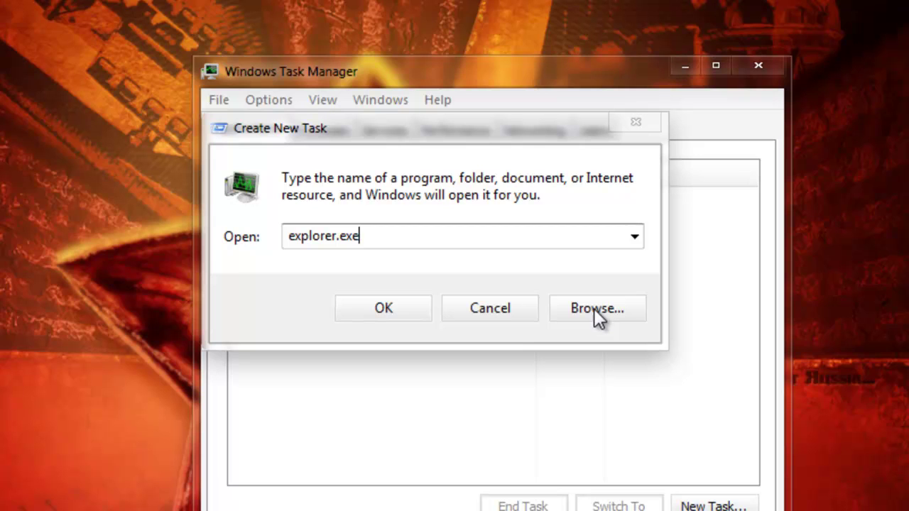
left_click(399, 313)
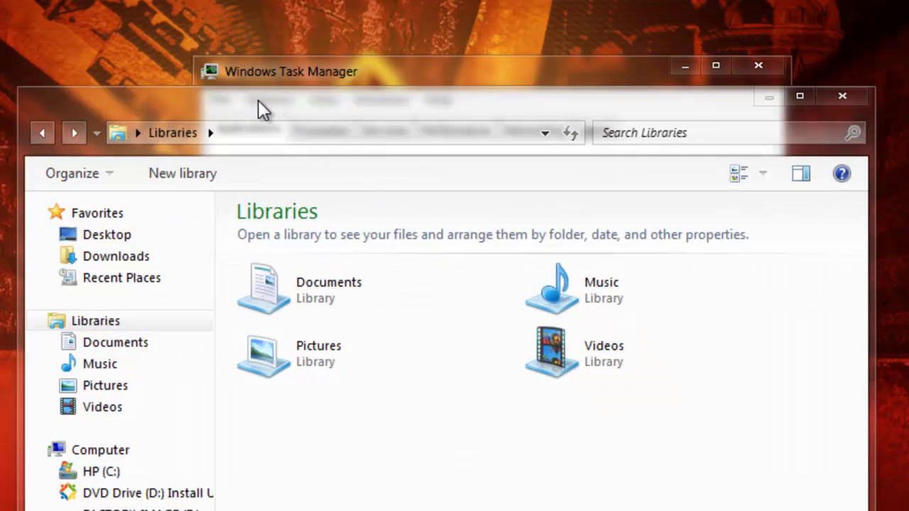
left_click(857, 96)
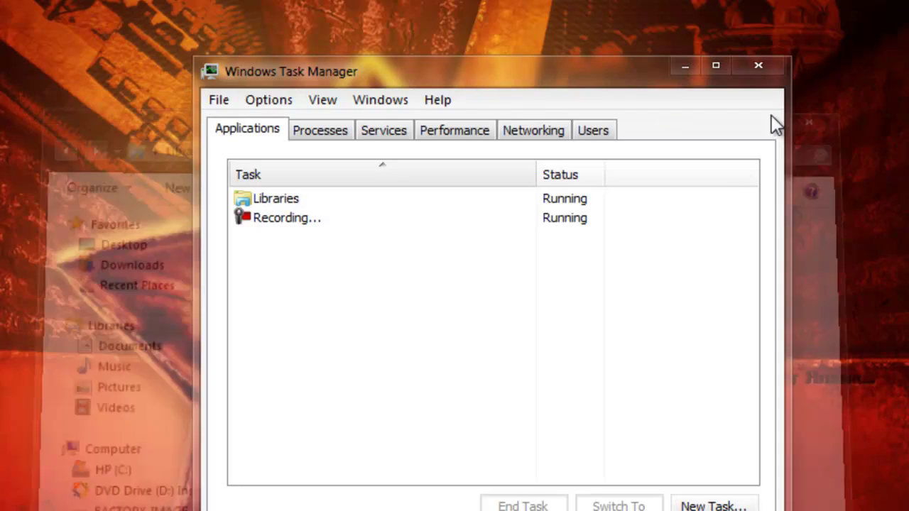
left_click(311, 141)
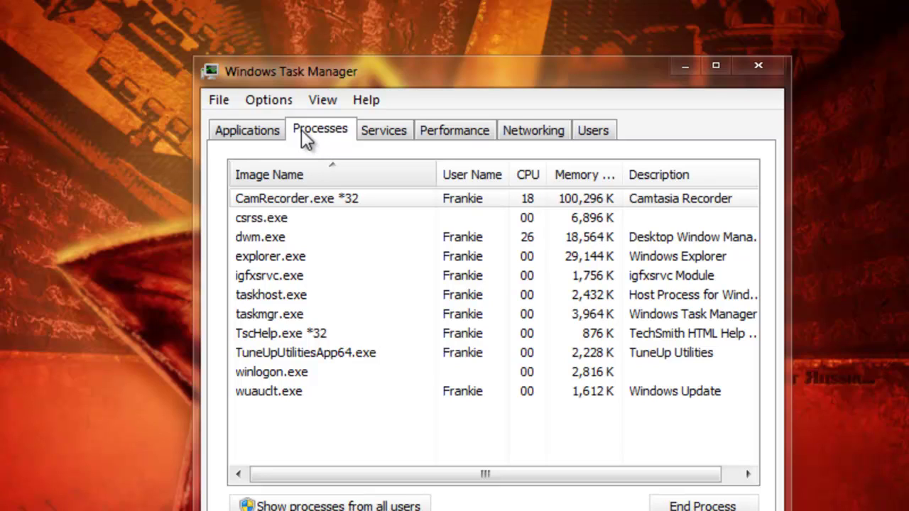
left_click(258, 134)
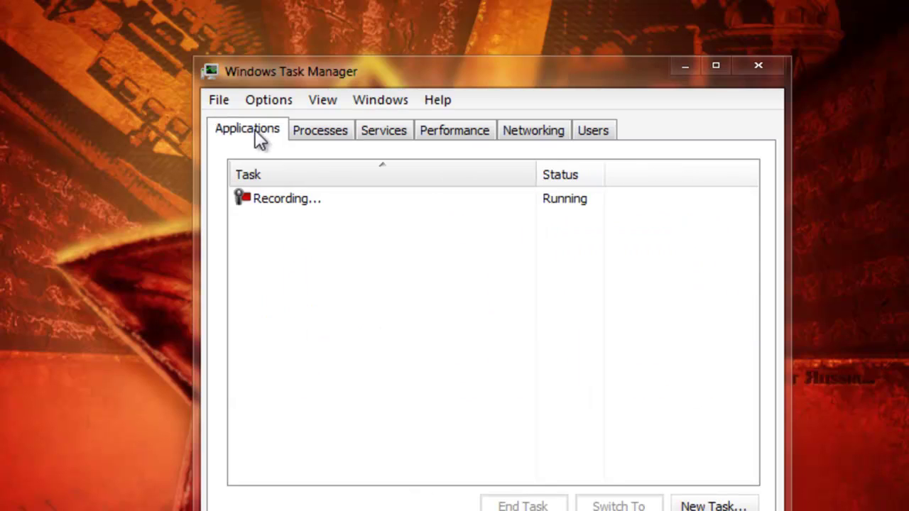
left_click(293, 134)
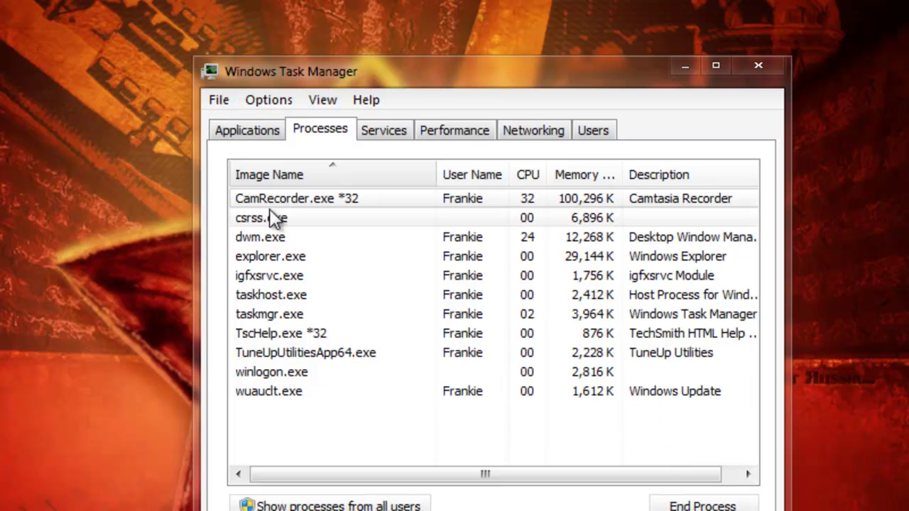
left_click(303, 507)
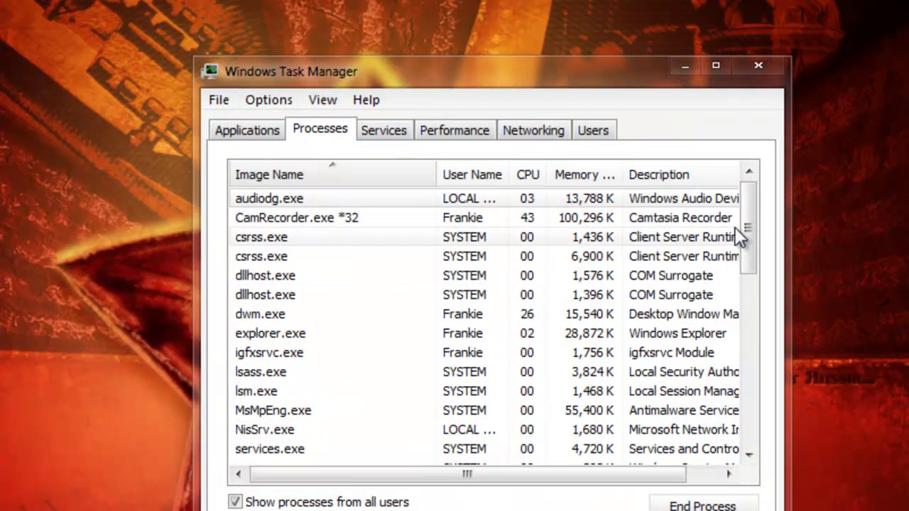
scroll(302, 348, "down", 1)
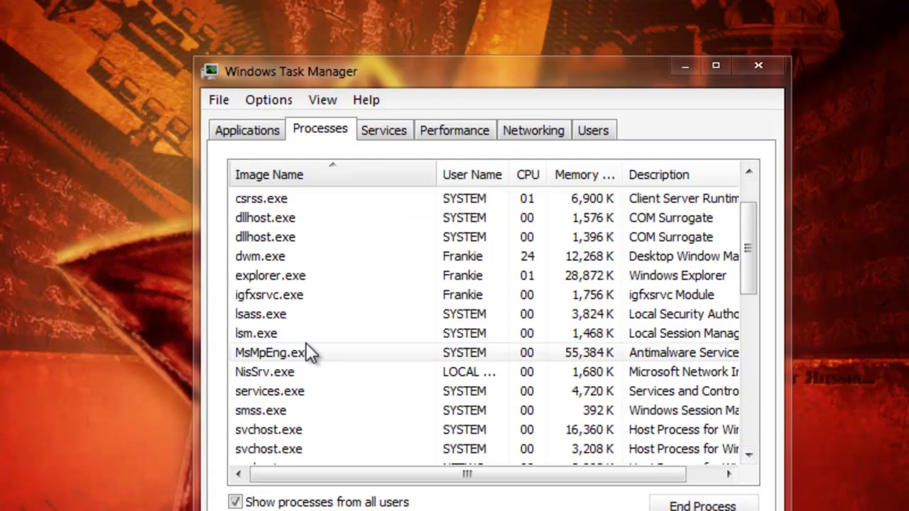
scroll(312, 333, "down", 6)
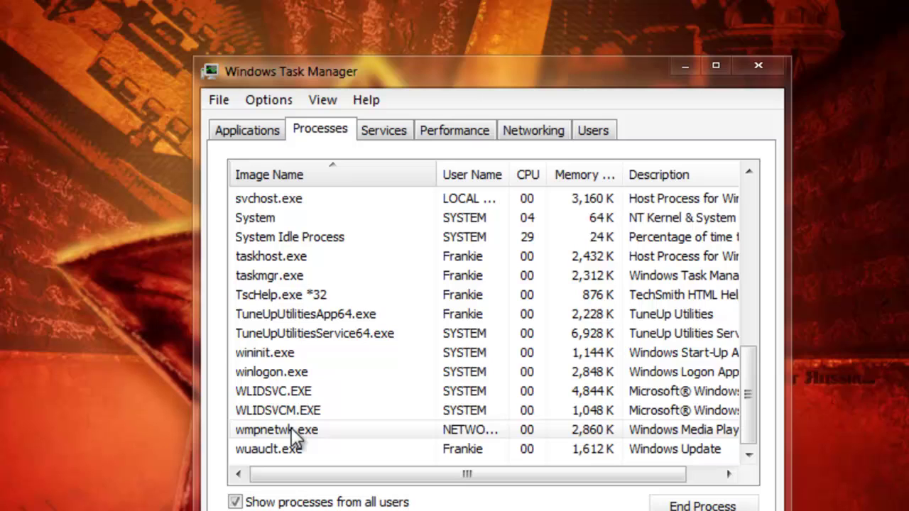
scroll(291, 428, "up", 6)
scroll(290, 322, "down", 5)
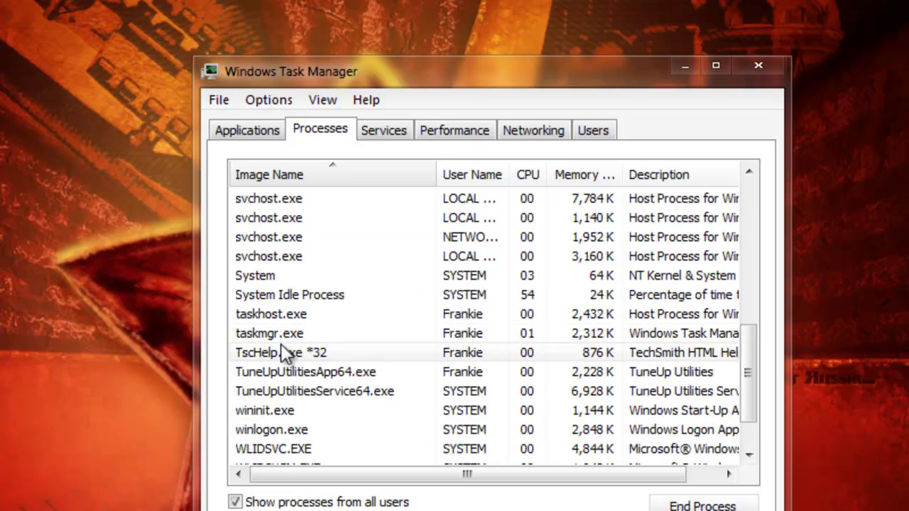
scroll(301, 334, "up", 7)
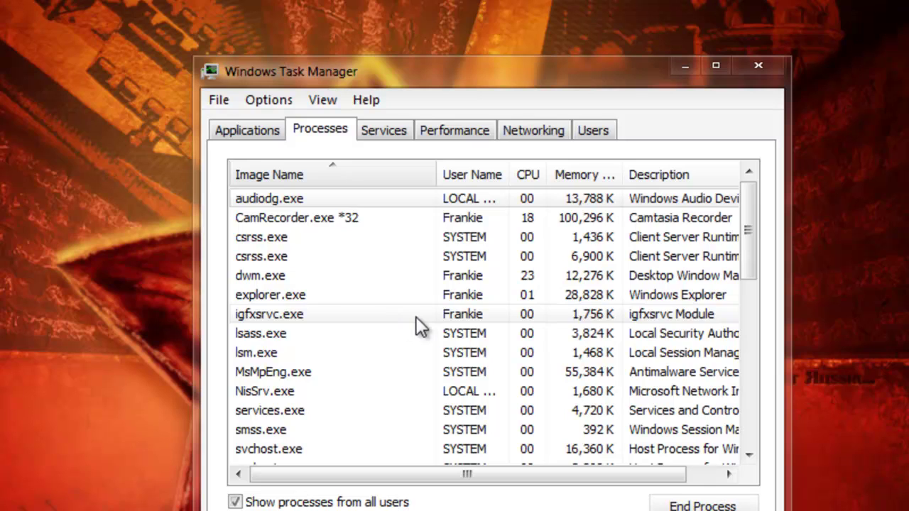
scroll(416, 317, "down", 6)
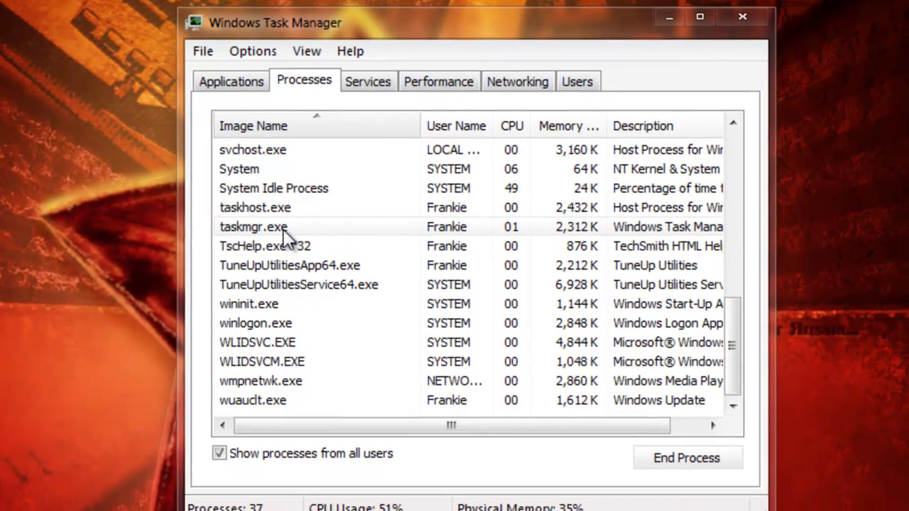
End the taskmgr.exe process, then reopen Task Manager from the taskbar.
left_click(261, 228)
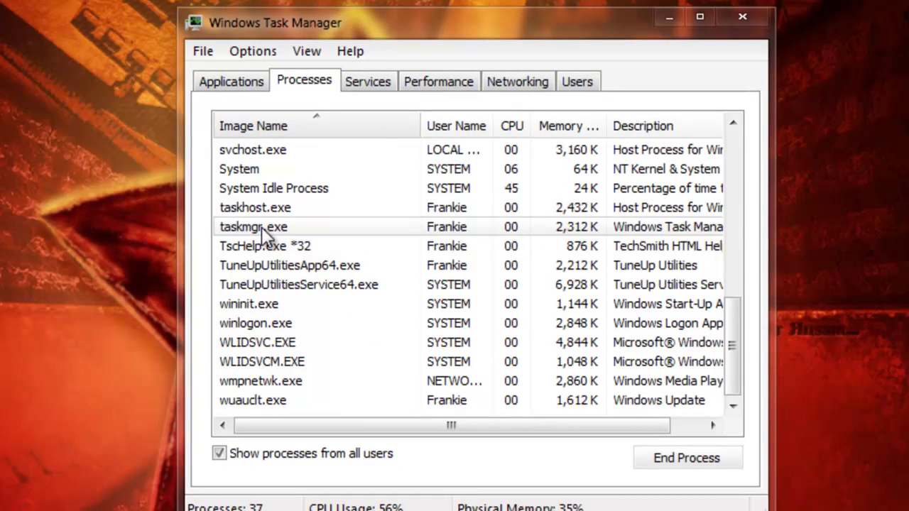
left_click(663, 459)
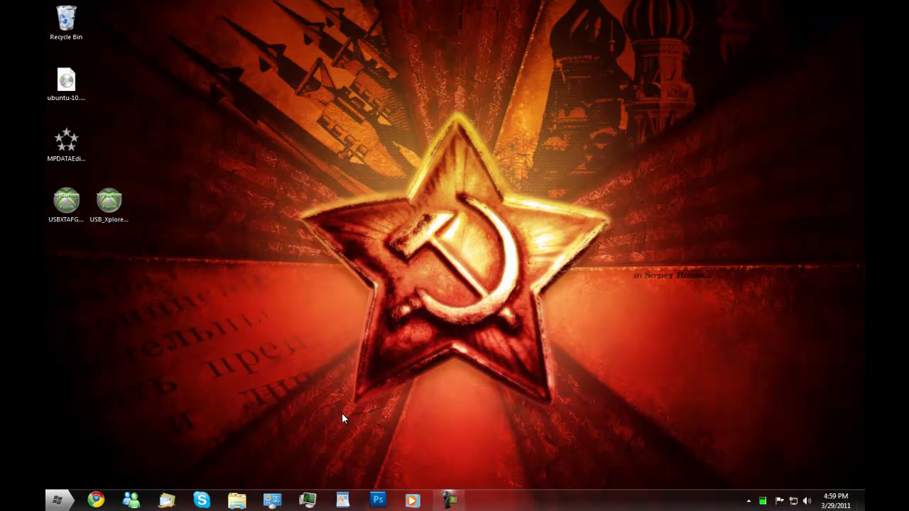
left_click(316, 499)
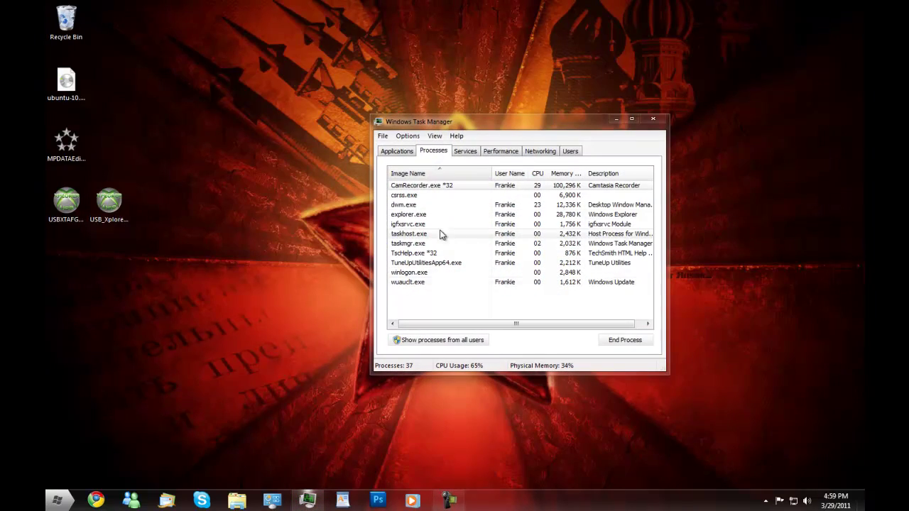
Scroll through the Services list, showing each service's PID, description, status and group.
left_click(472, 155)
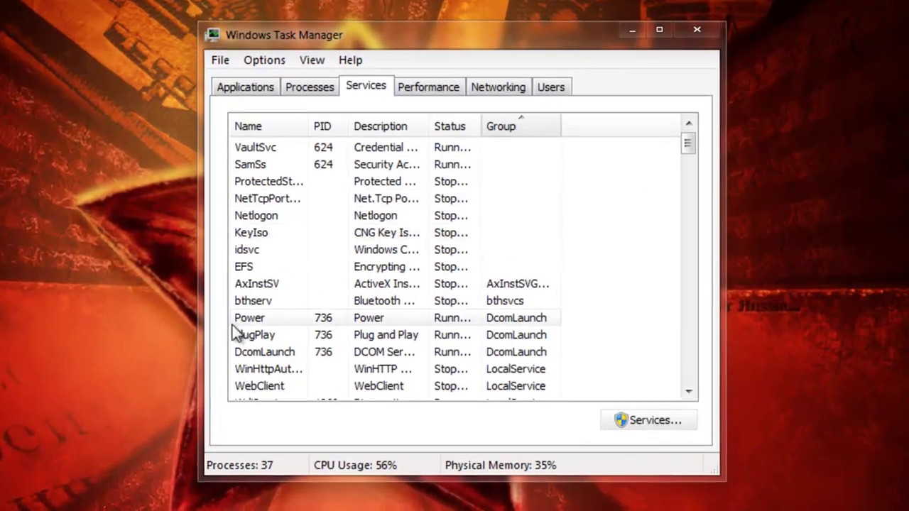
scroll(295, 307, "down", 6)
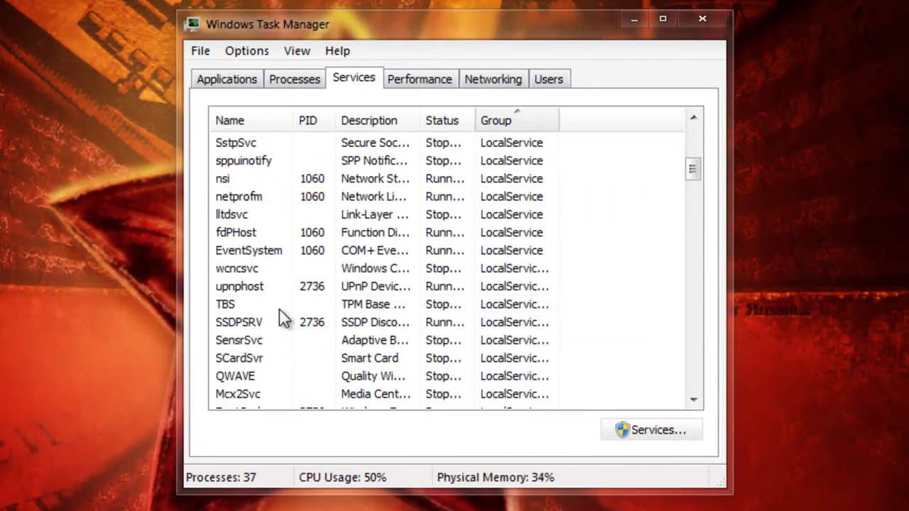
scroll(277, 312, "down", 2)
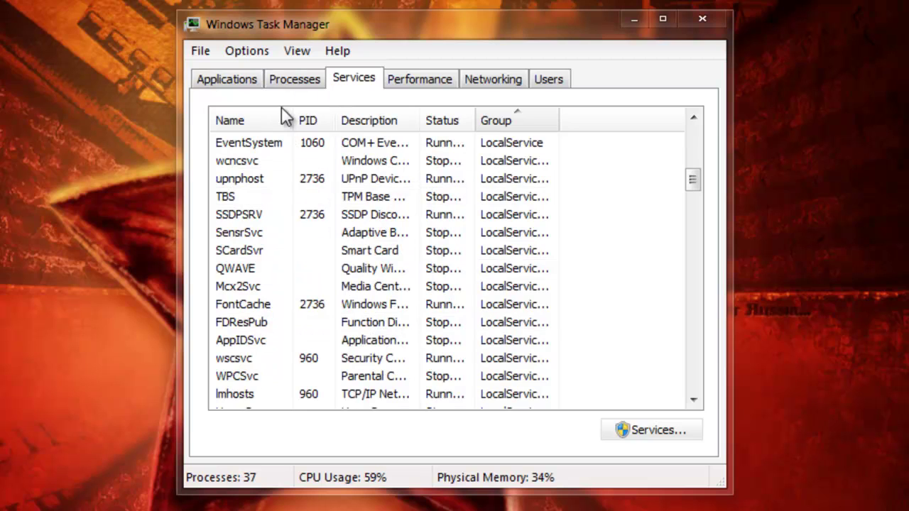
left_click(296, 80)
left_click(331, 78)
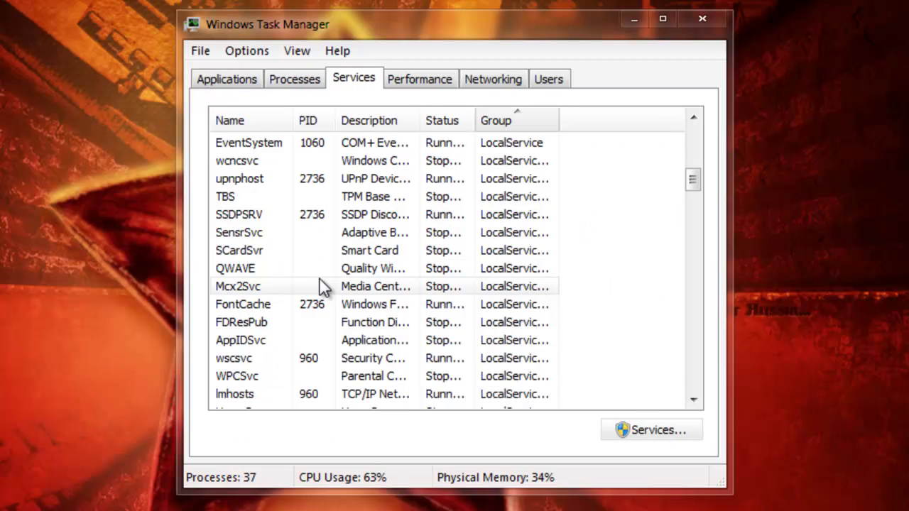
scroll(318, 278, "down", 5)
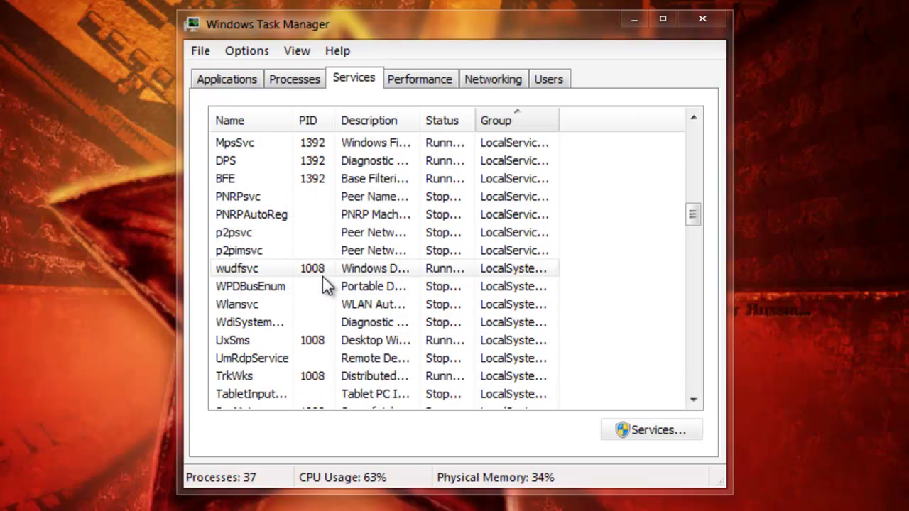
scroll(322, 278, "down", 5)
scroll(322, 279, "down", 5)
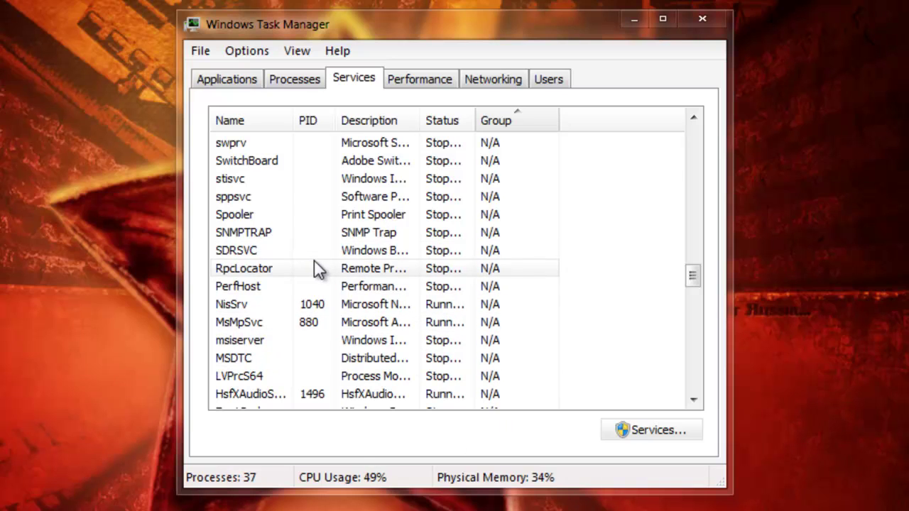
Show the Performance tab with CPU usage, memory graphs and system statistics.
left_click(421, 80)
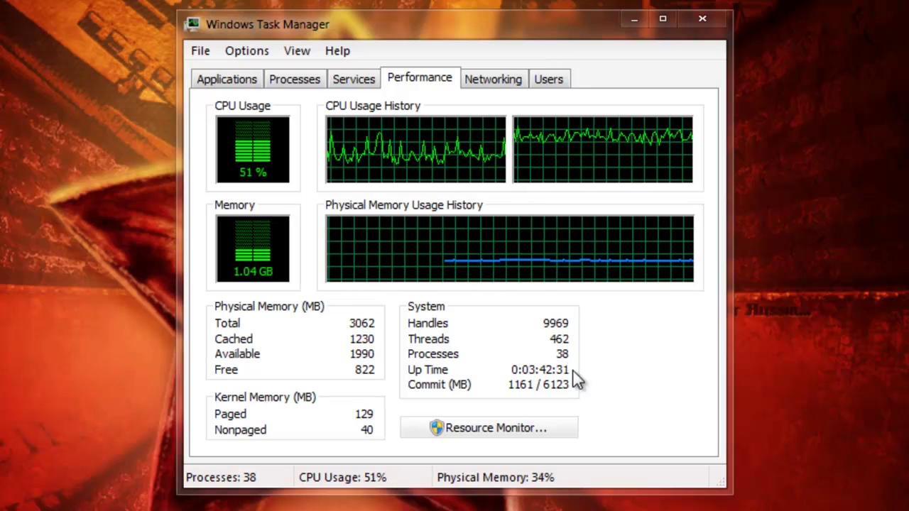
View the Local Area Connection chart on Networking, then go back to Processes.
left_click(497, 83)
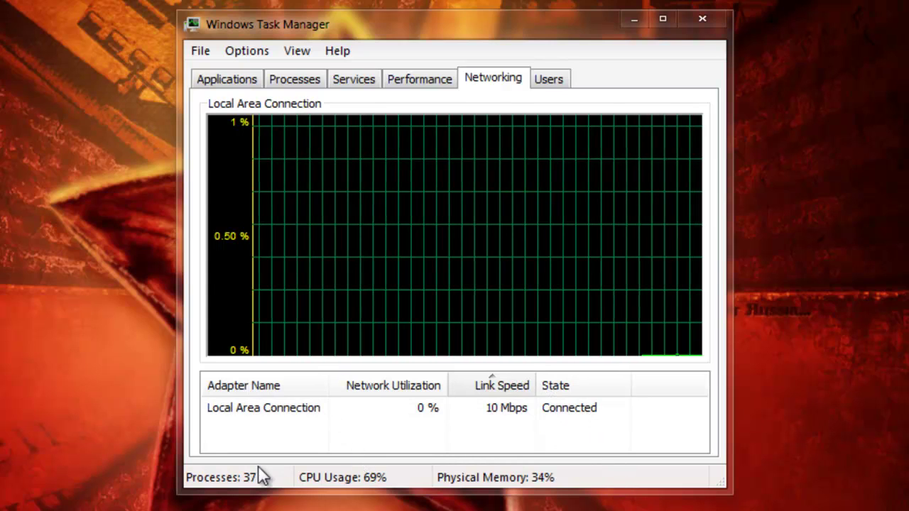
left_click(289, 79)
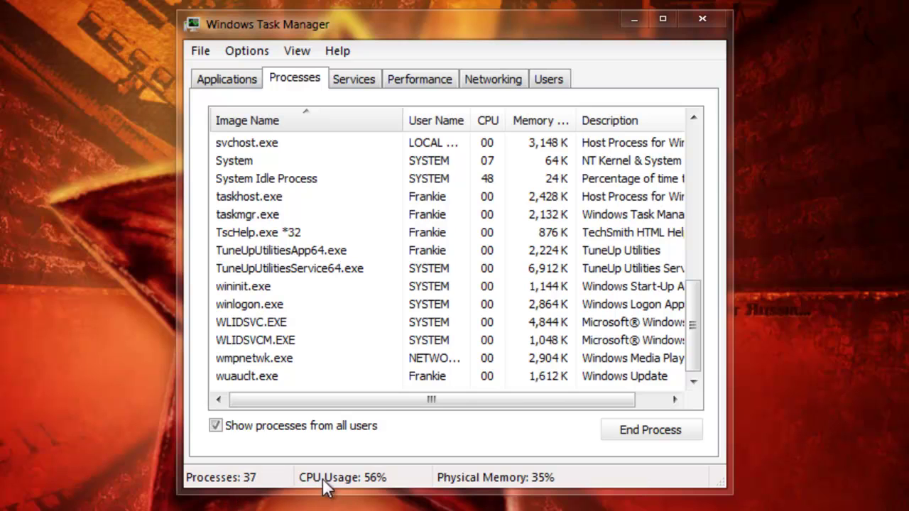
Return to the Performance tab's CPU and memory usage graphs.
left_click(437, 84)
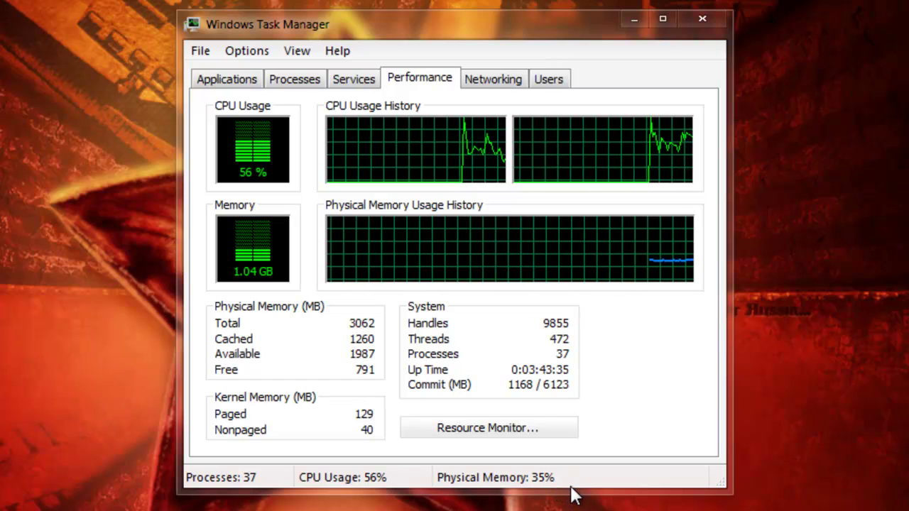
Launch Resource Monitor from the Performance tab, then bring Task Manager back to the front.
left_click(449, 432)
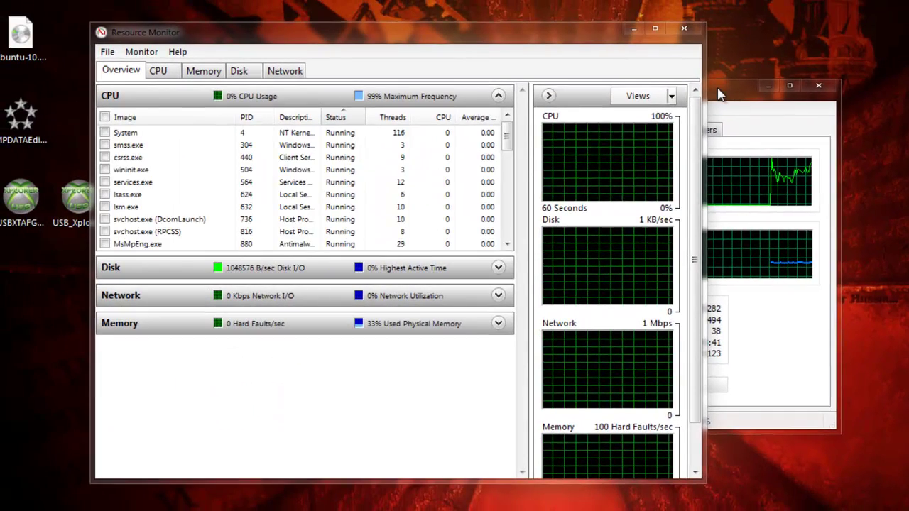
left_click_drag(717, 44, 815, 111)
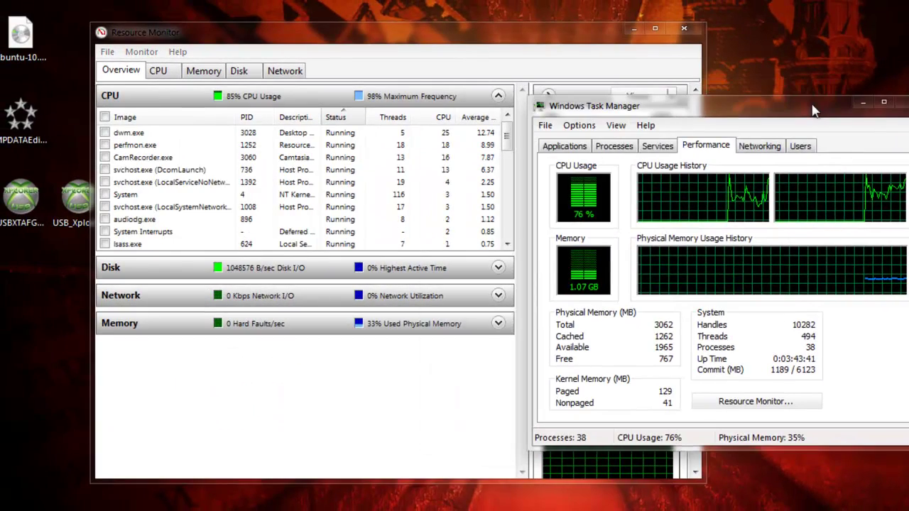
left_click(497, 35)
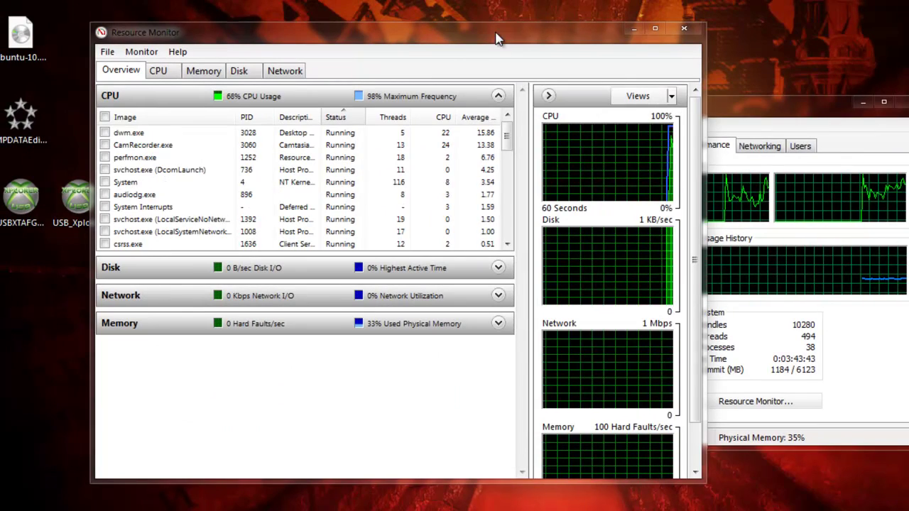
left_click(731, 101)
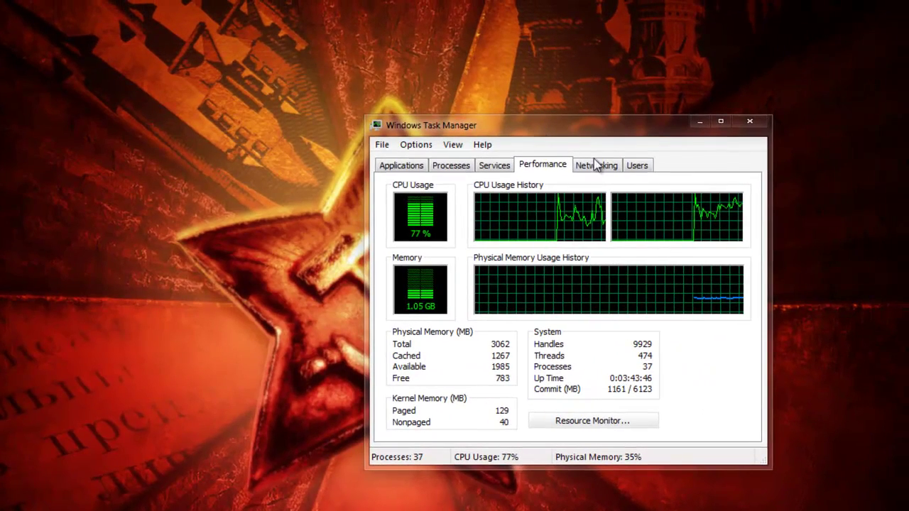
Show the Users tab listing the single active console session.
left_click(636, 169)
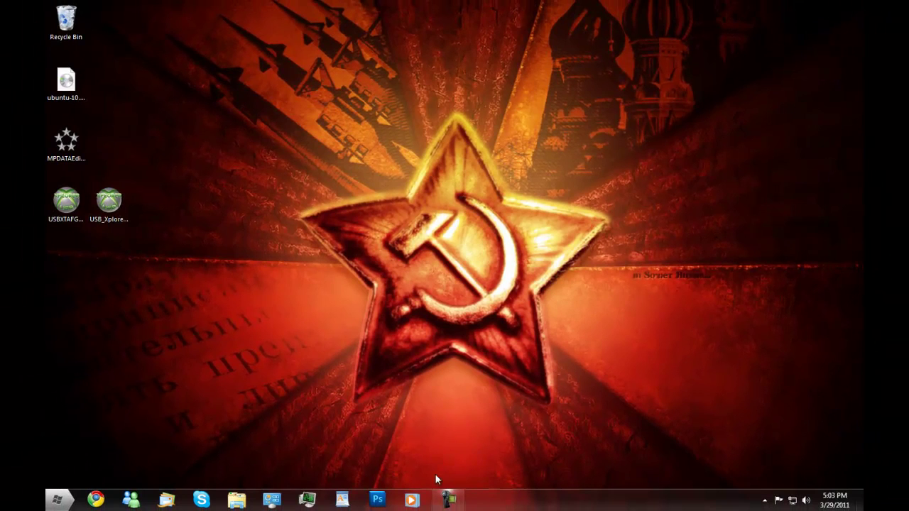
Restore the Camtasia Recorder control window from the taskbar and nudge it slightly up and left.
left_click(432, 427)
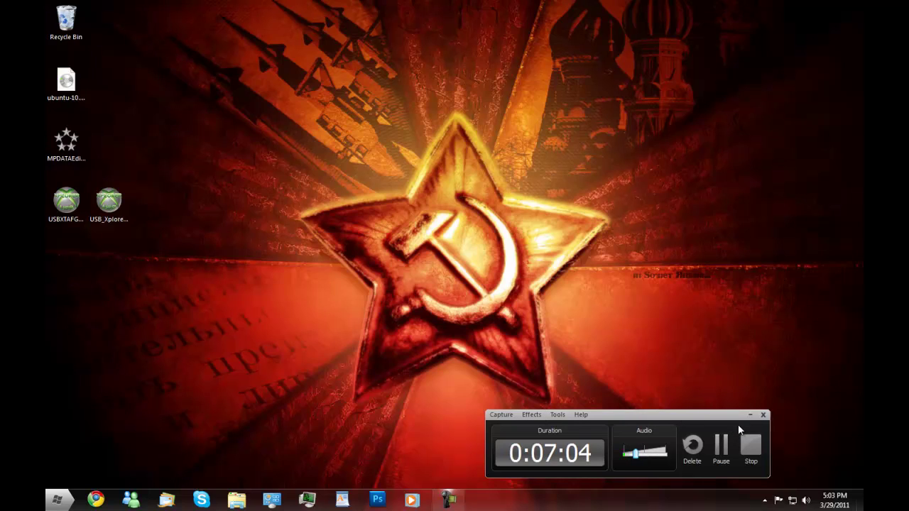
left_click_drag(729, 421, 722, 405)
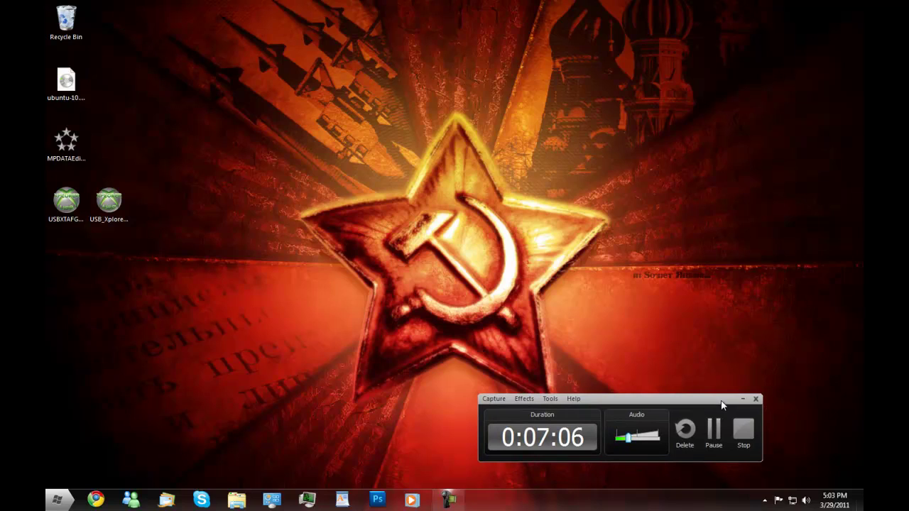